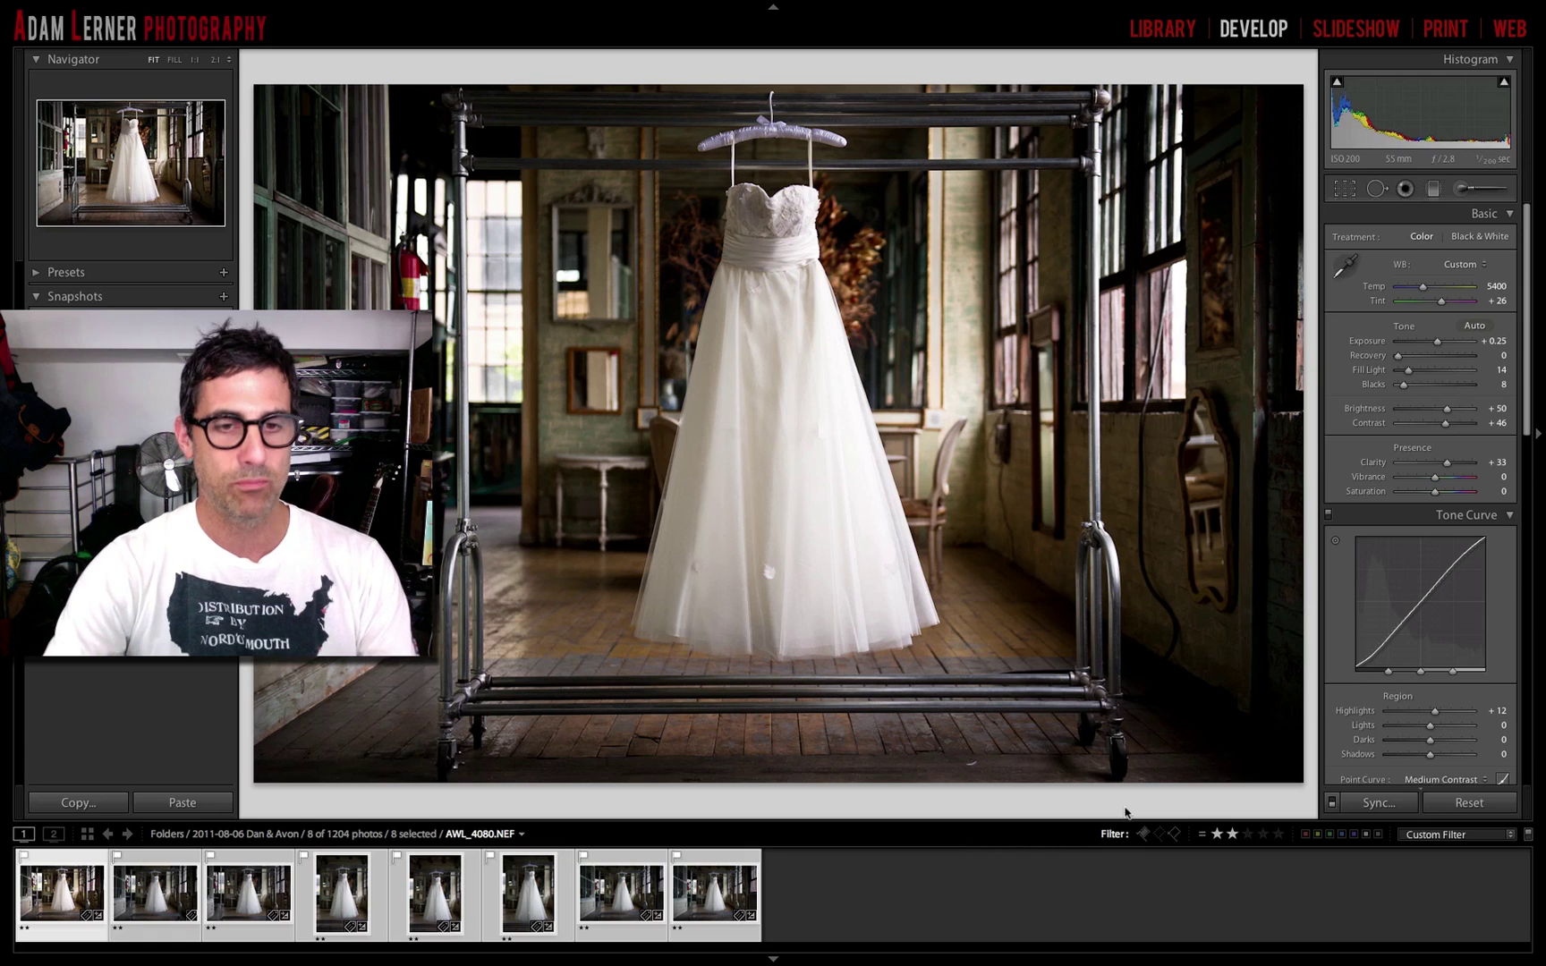
Review the eight photos in Grid, then compare the edited dress photo with its unedited neighbours
key("g")
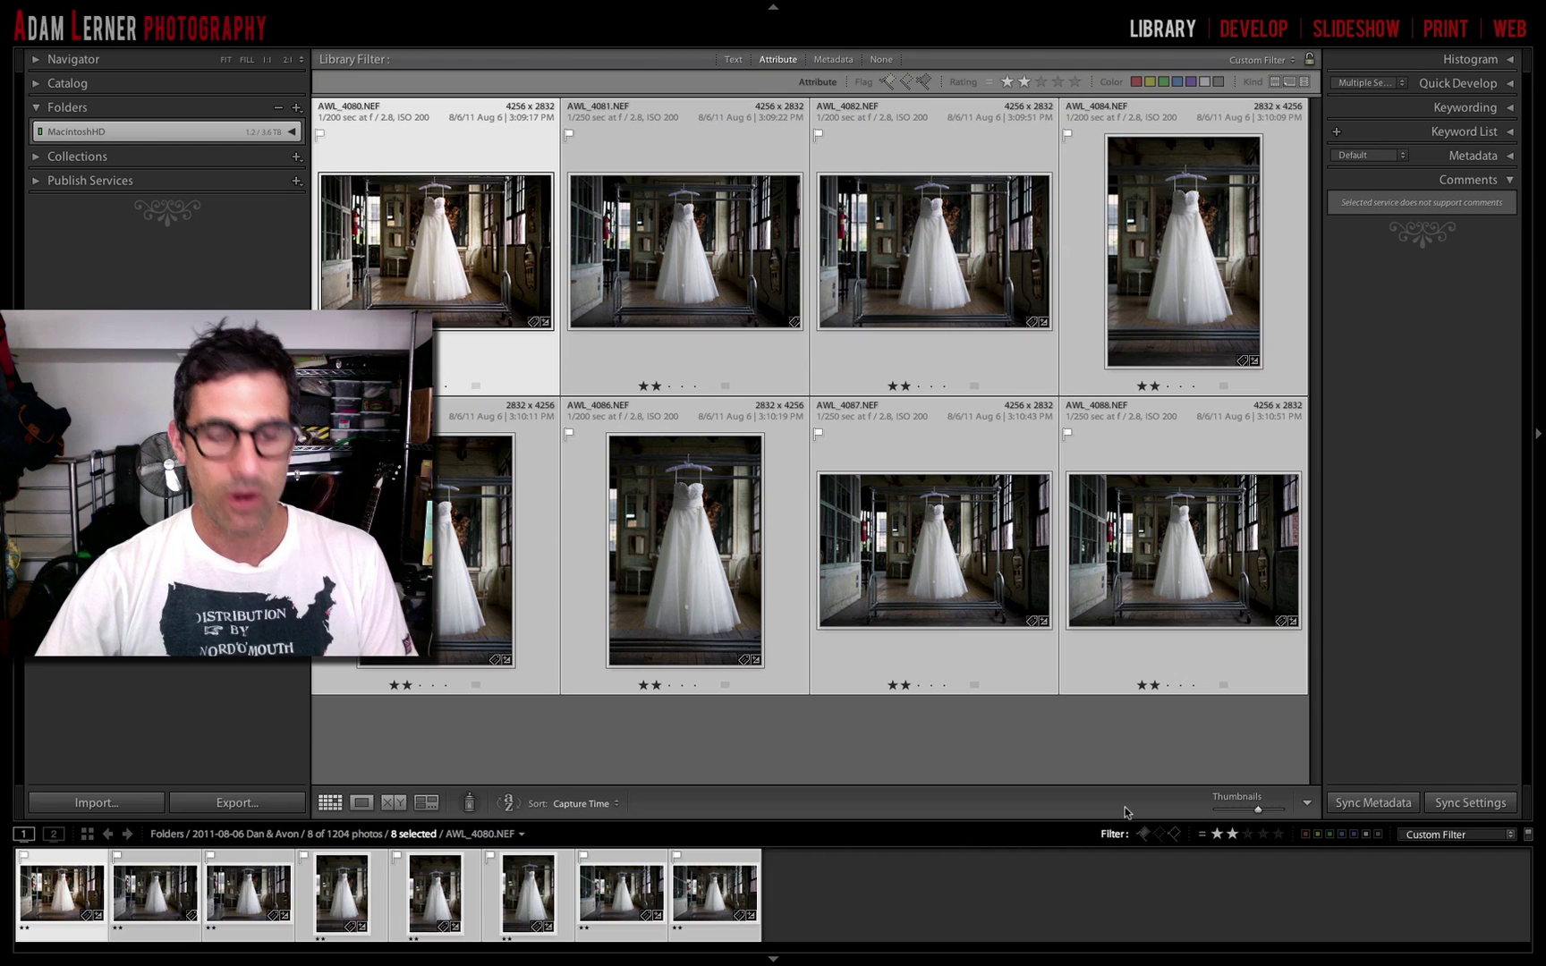
key("d")
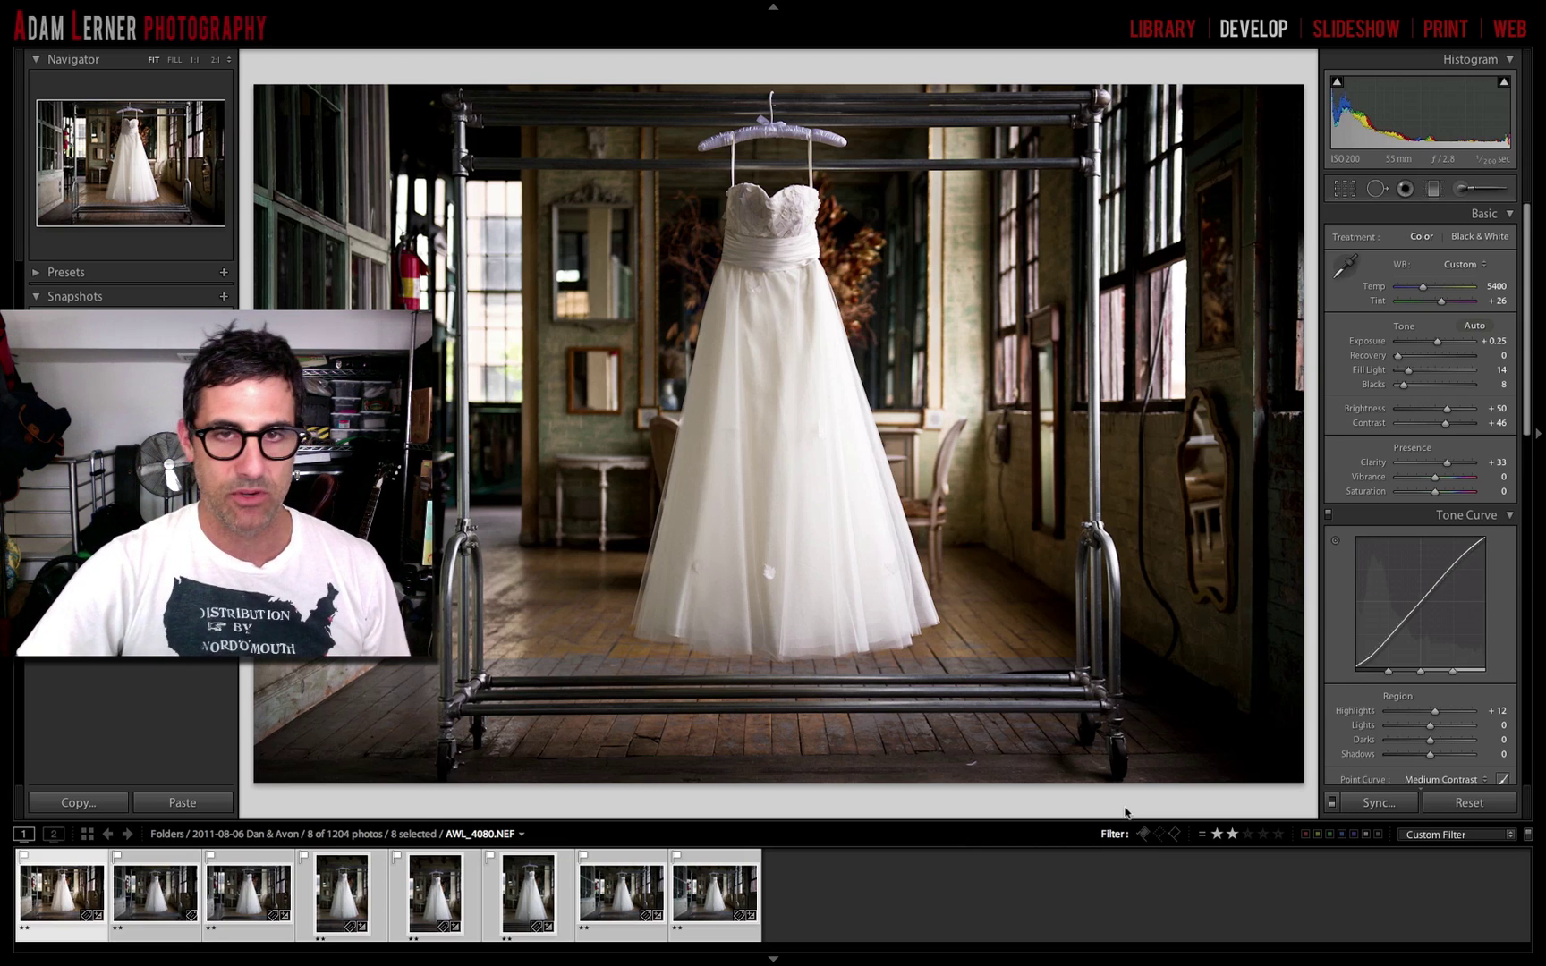
key("Right")
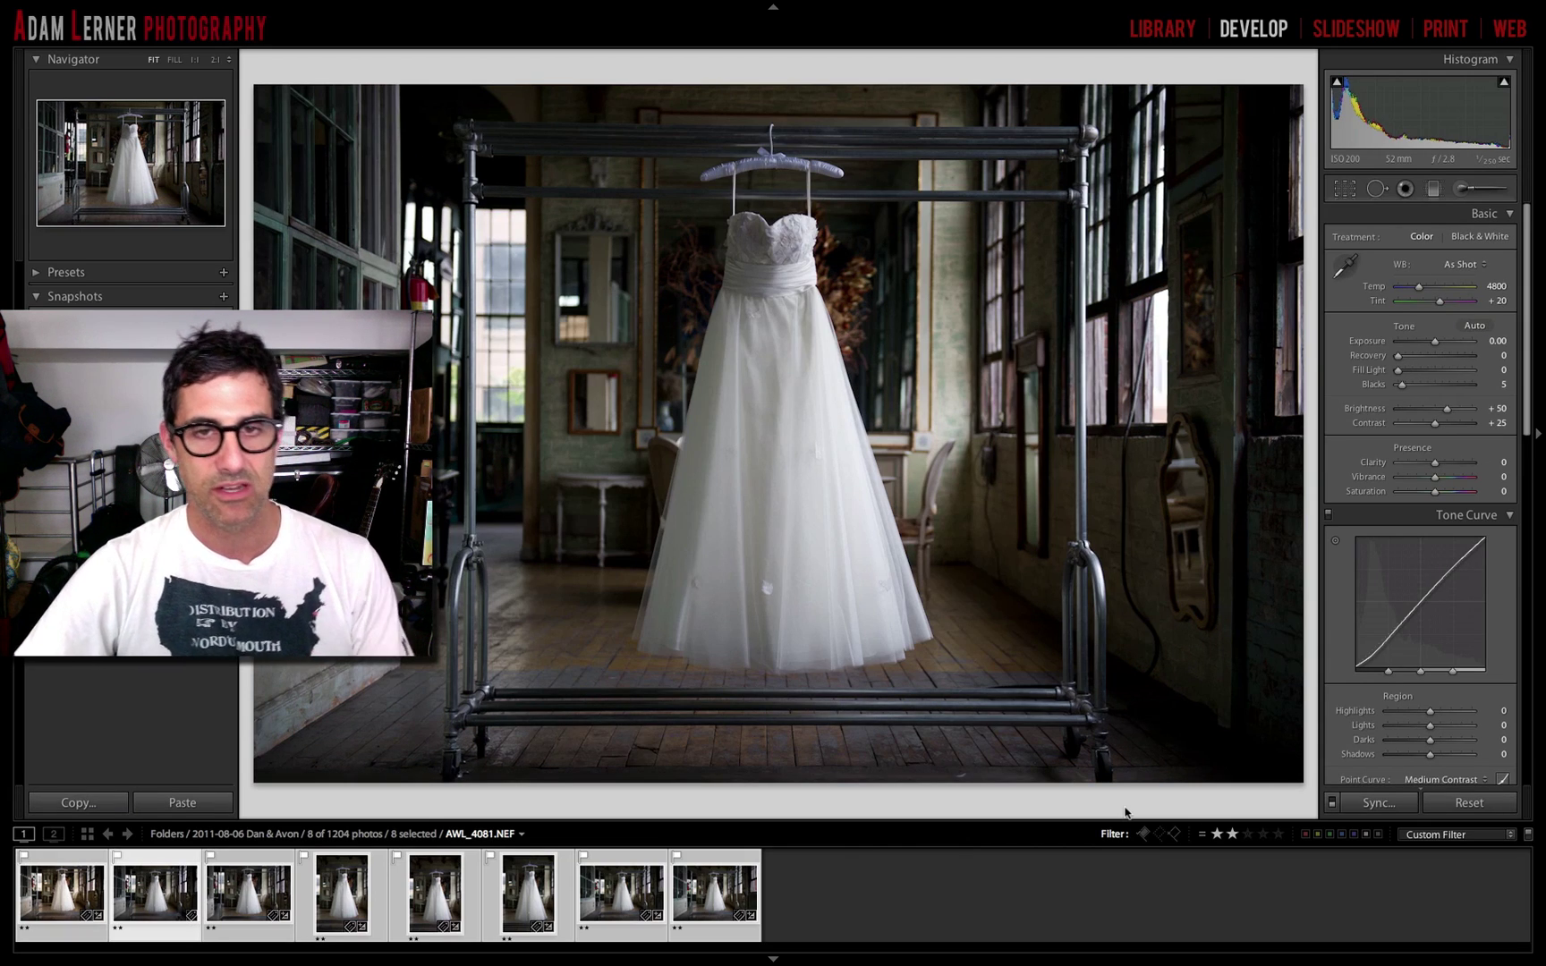
key("Right")
Return to the edited first photo and make it the only selected photo
key("Left")
key("Left")
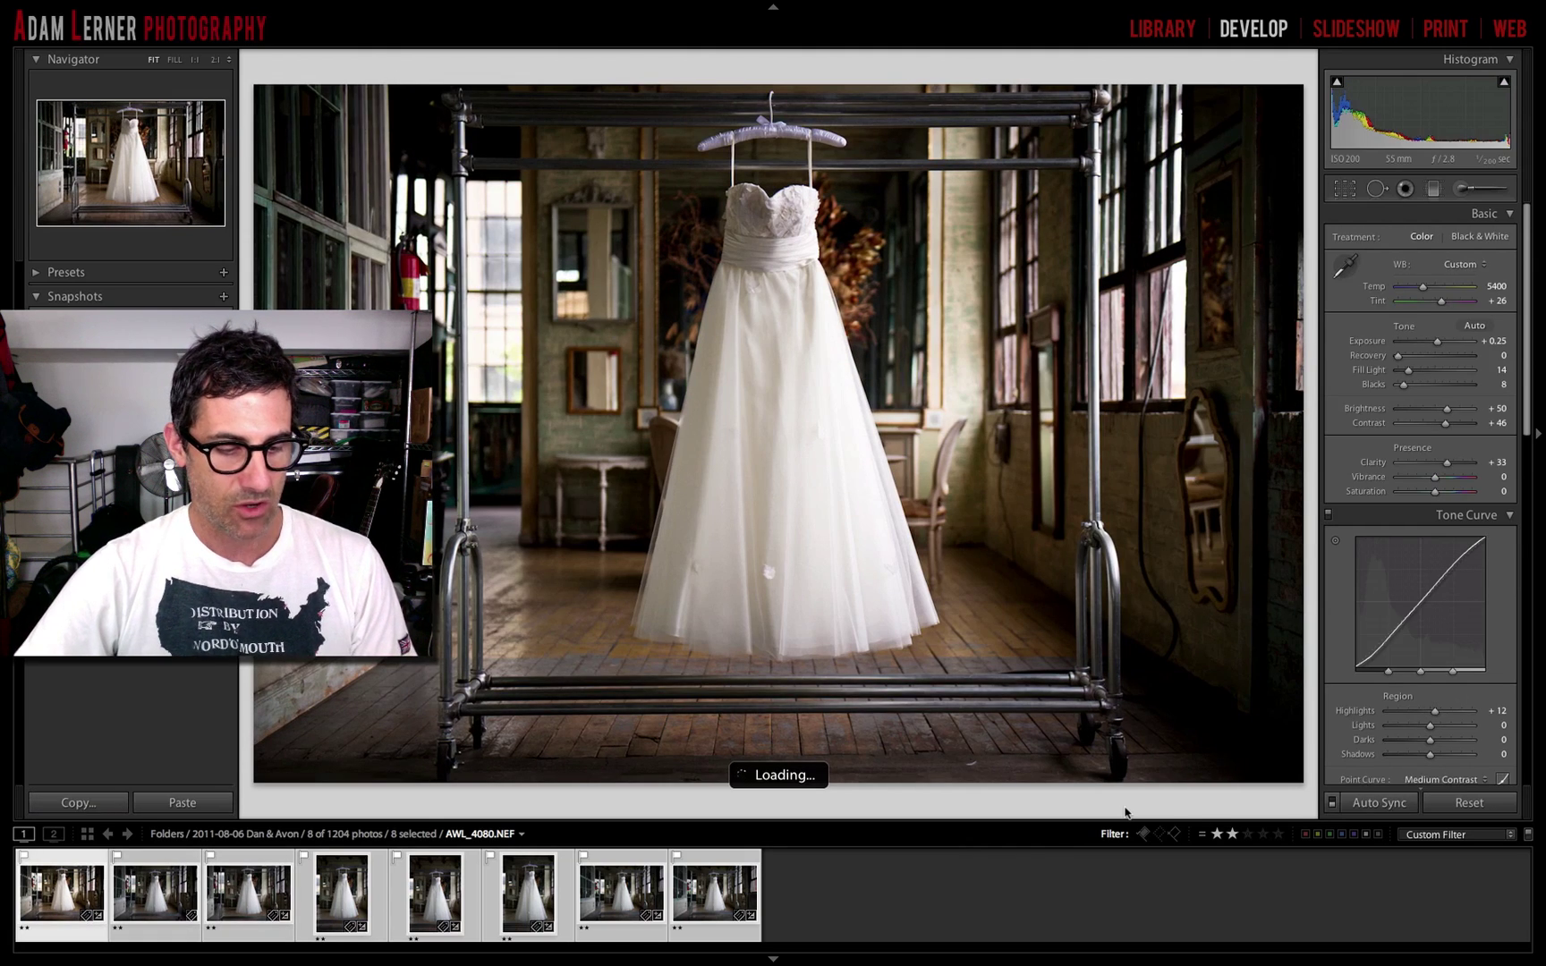
key("super+d")
left_click(60, 878)
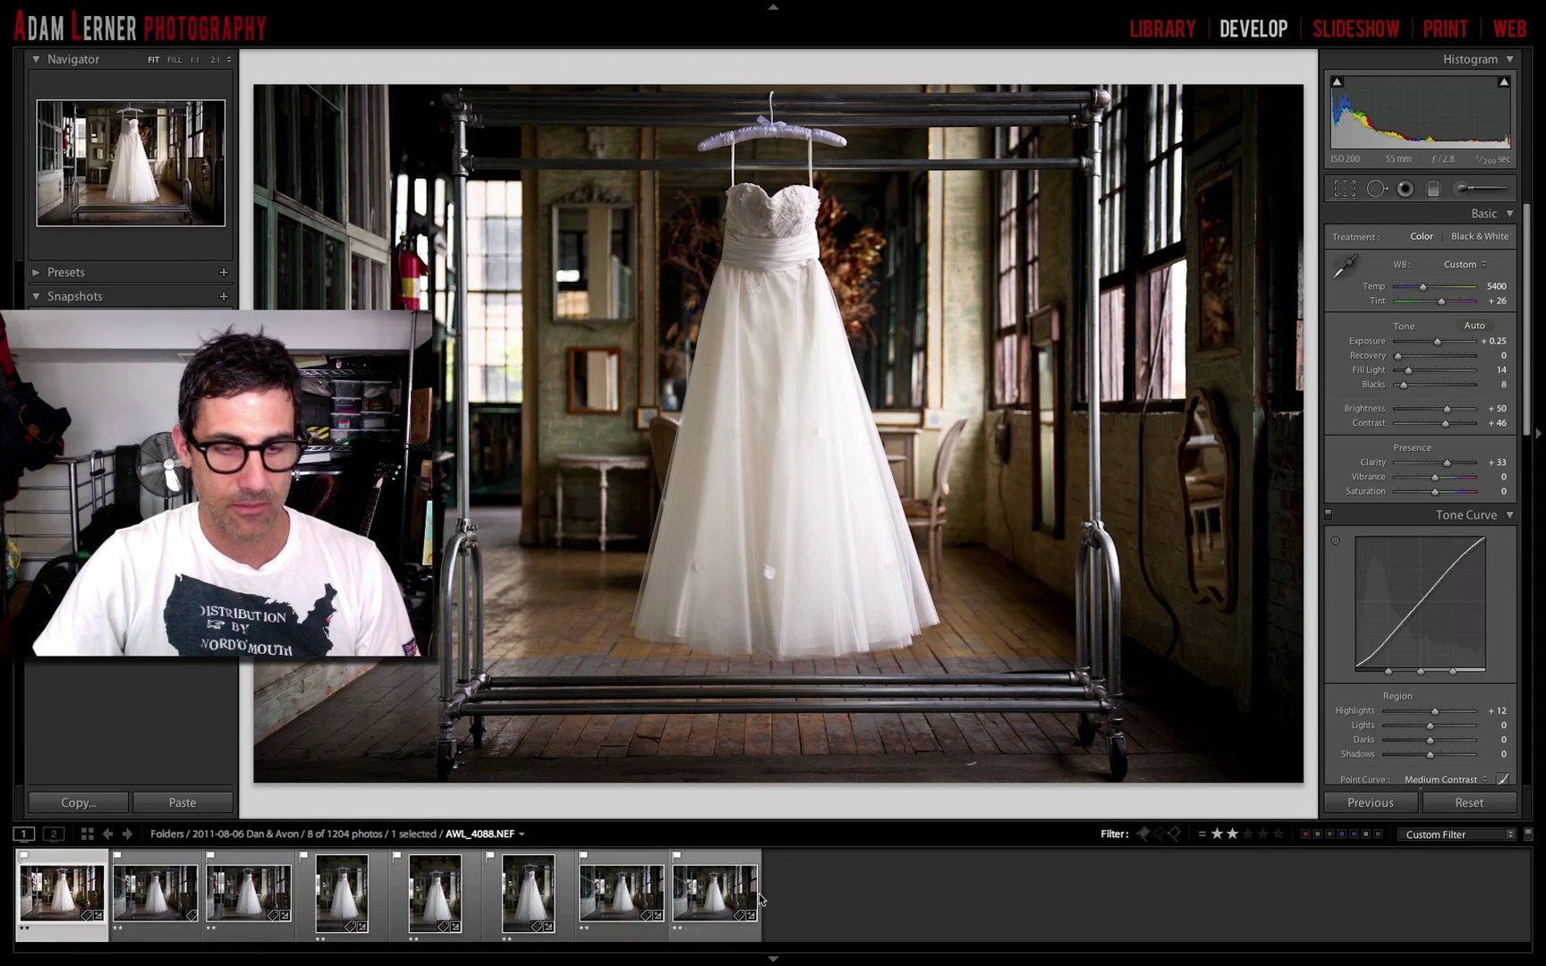
Extend the selection to all eight photos and bring up Synchronize Settings with Cmd+Shift+S
key("shift")
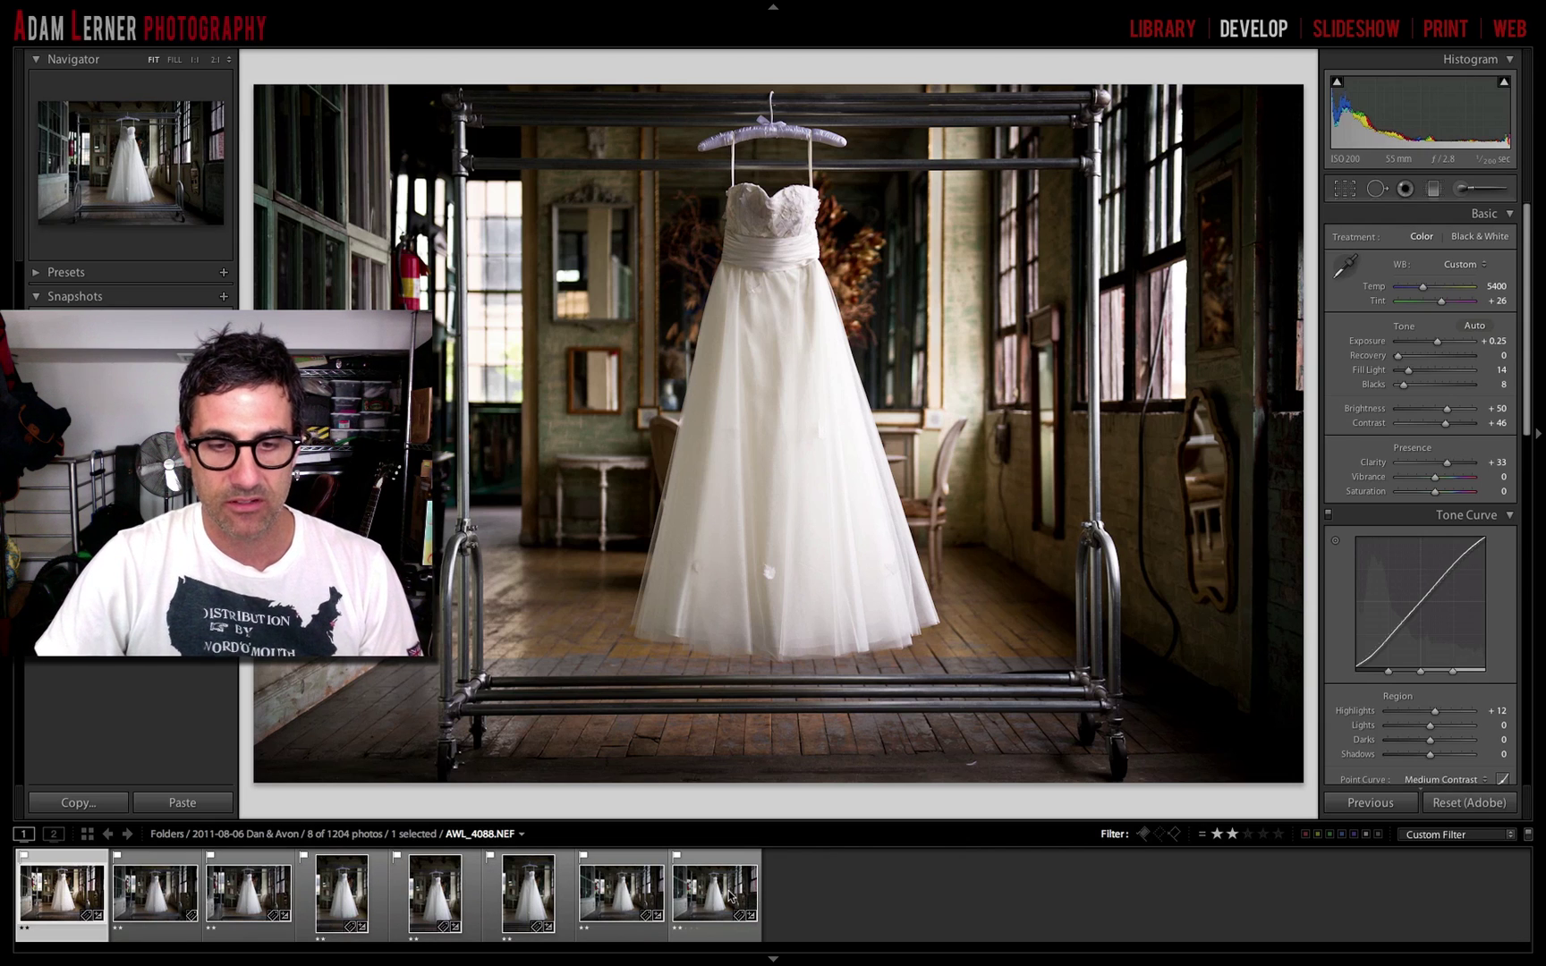
left_click(729, 897, "shift")
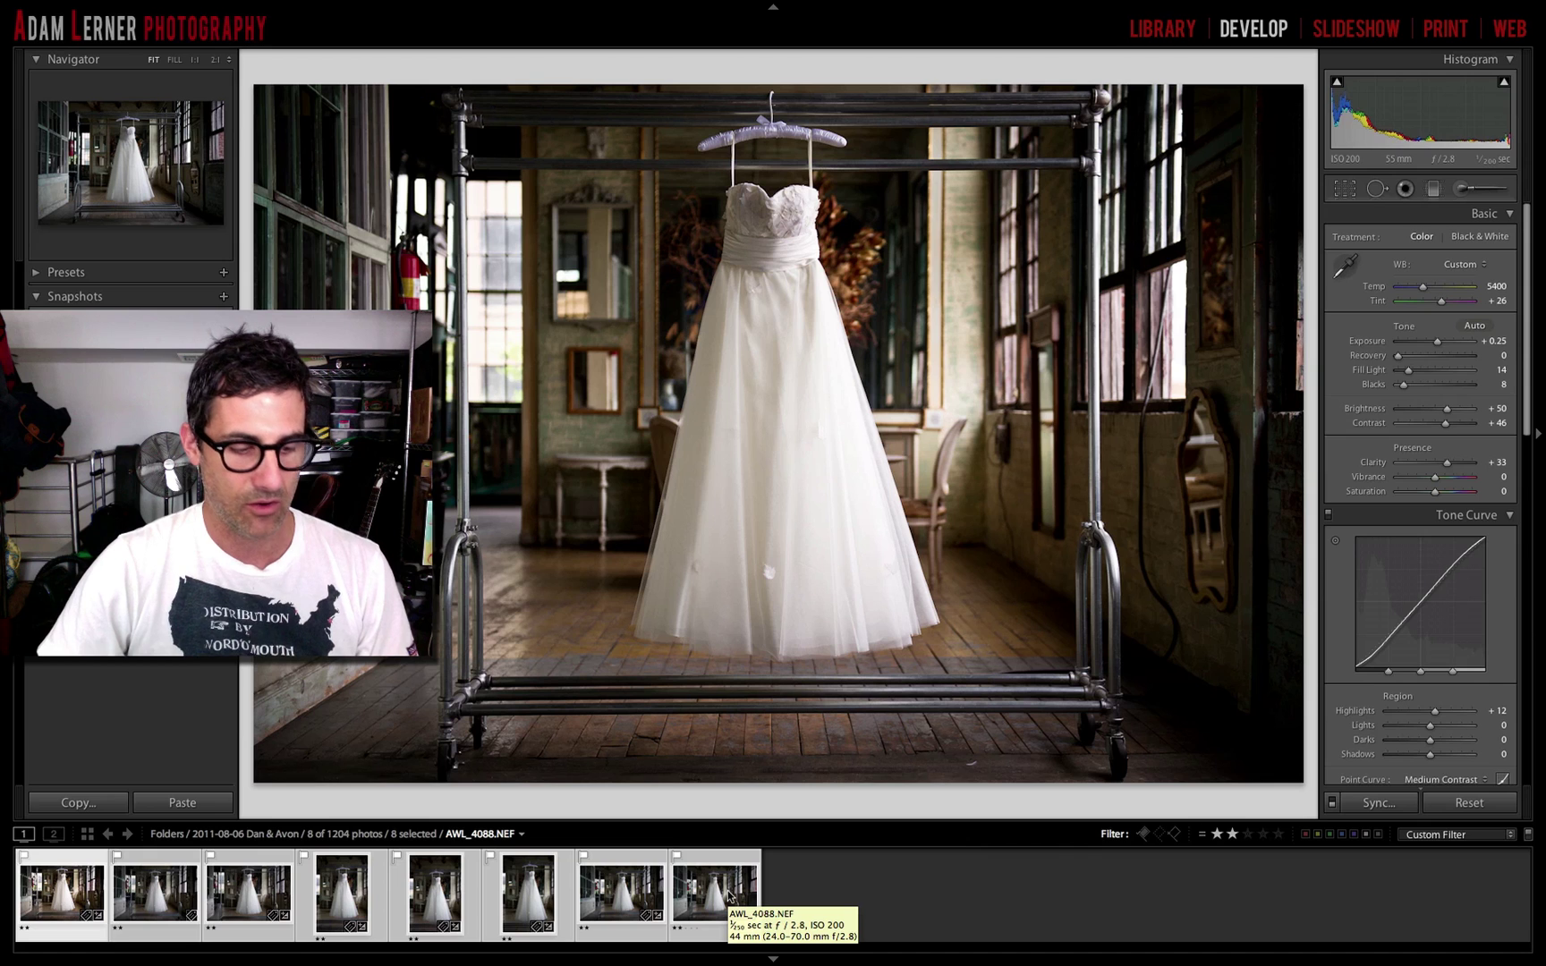
key("super")
key("shift")
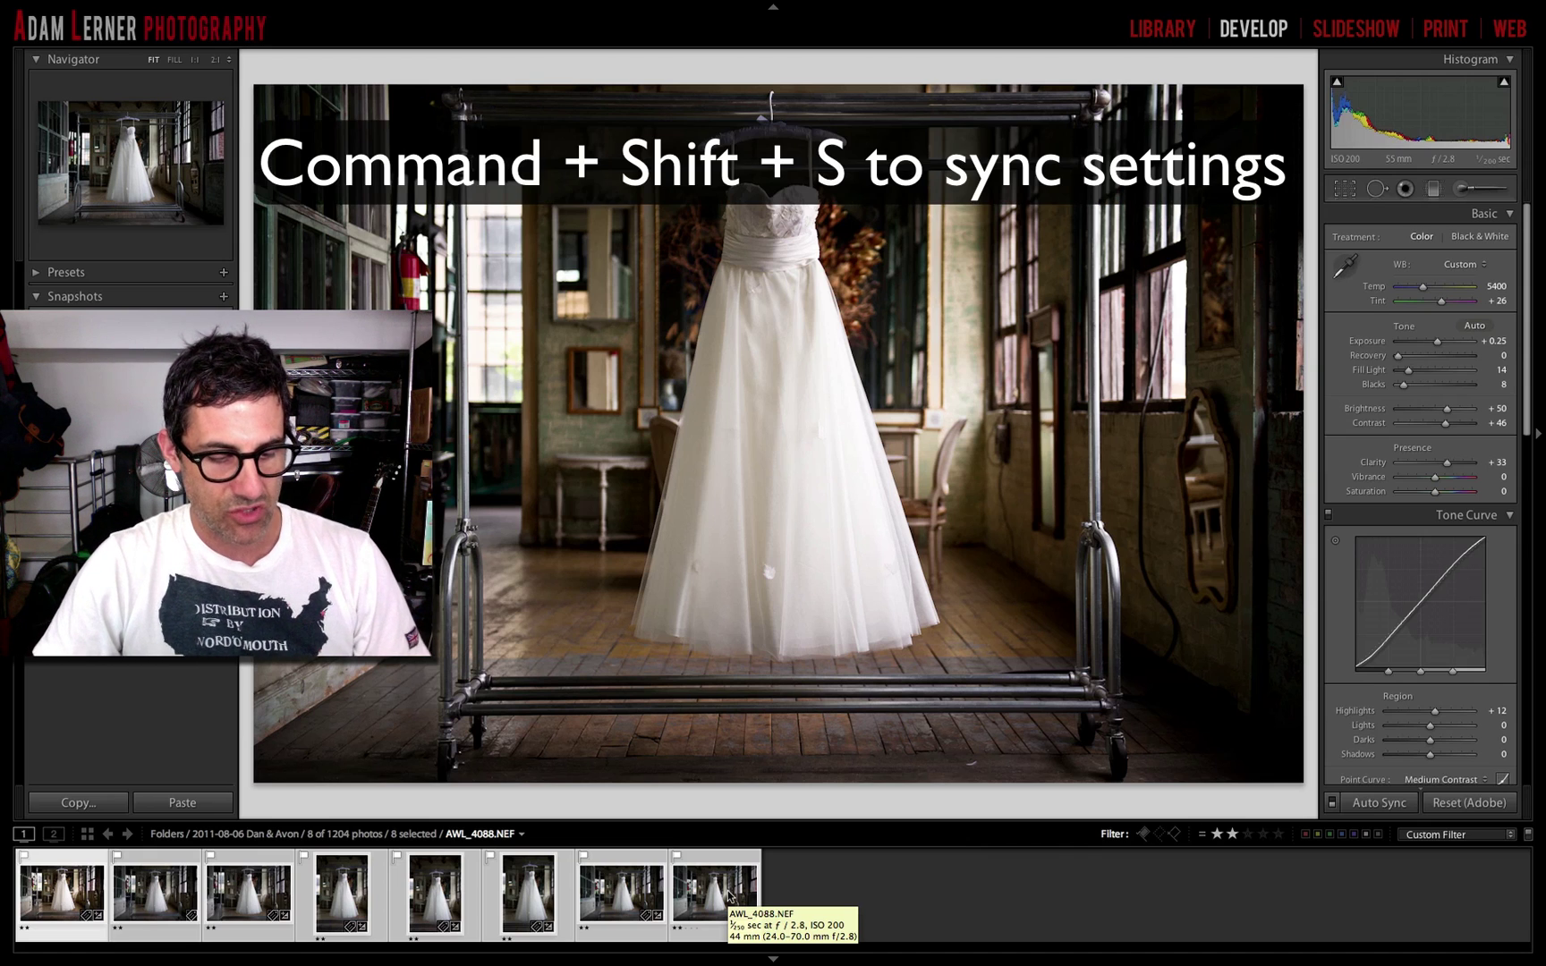
key("super+shift+s")
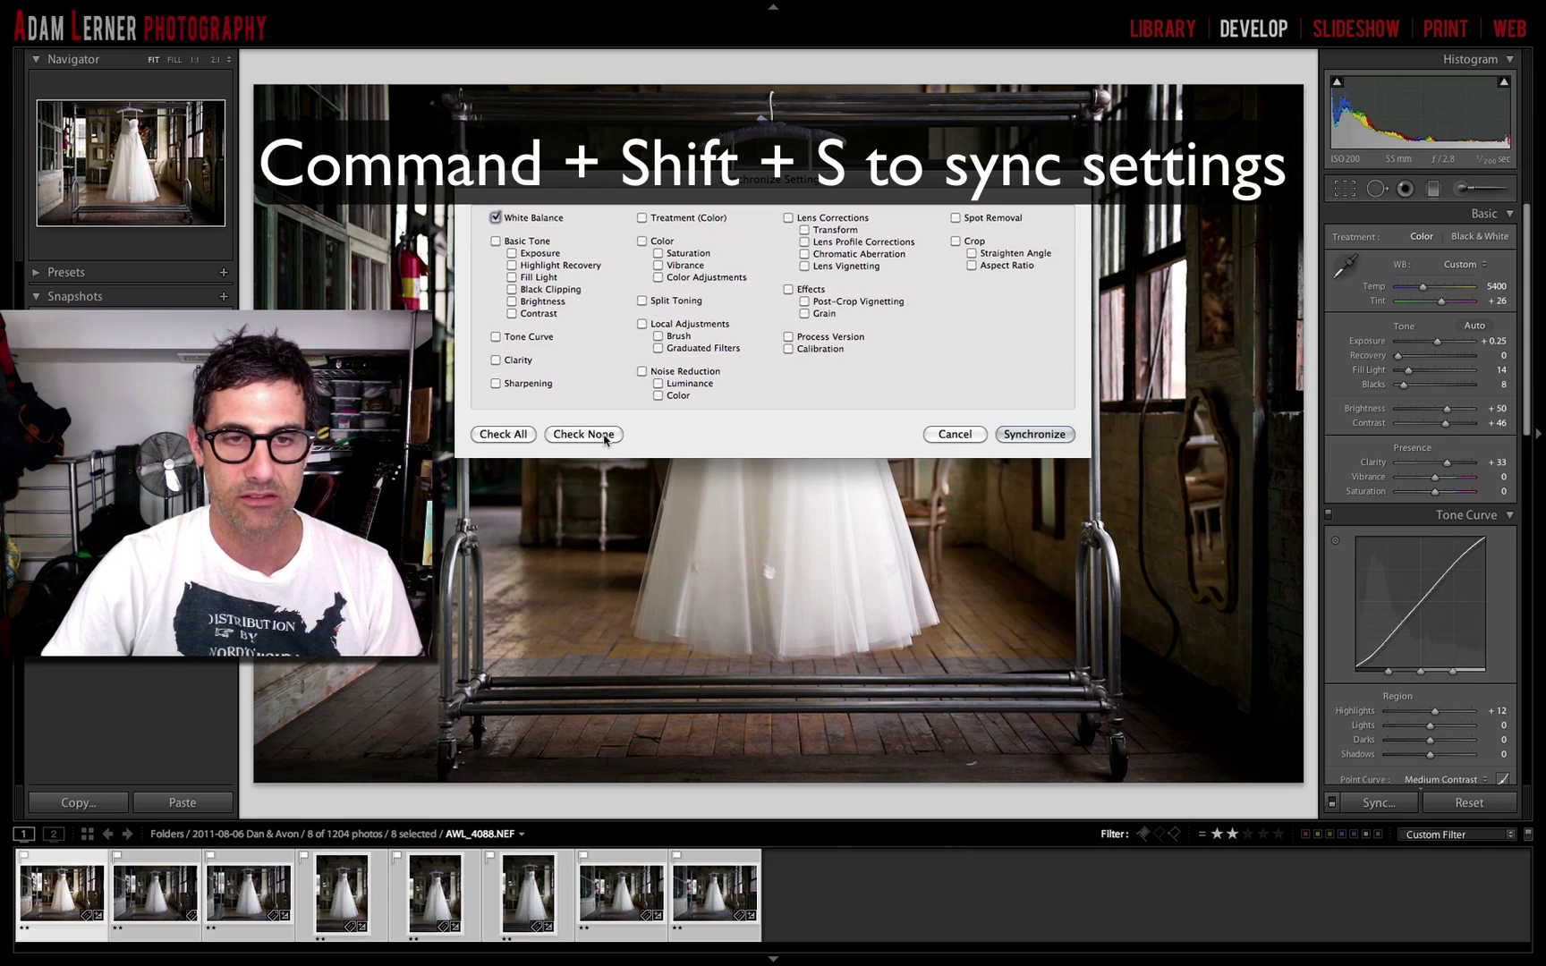
Sync only White Balance, Basic Tone, Tone Curve, Clarity, Sharpening, Treatment, Color and Effects
left_click(594, 434)
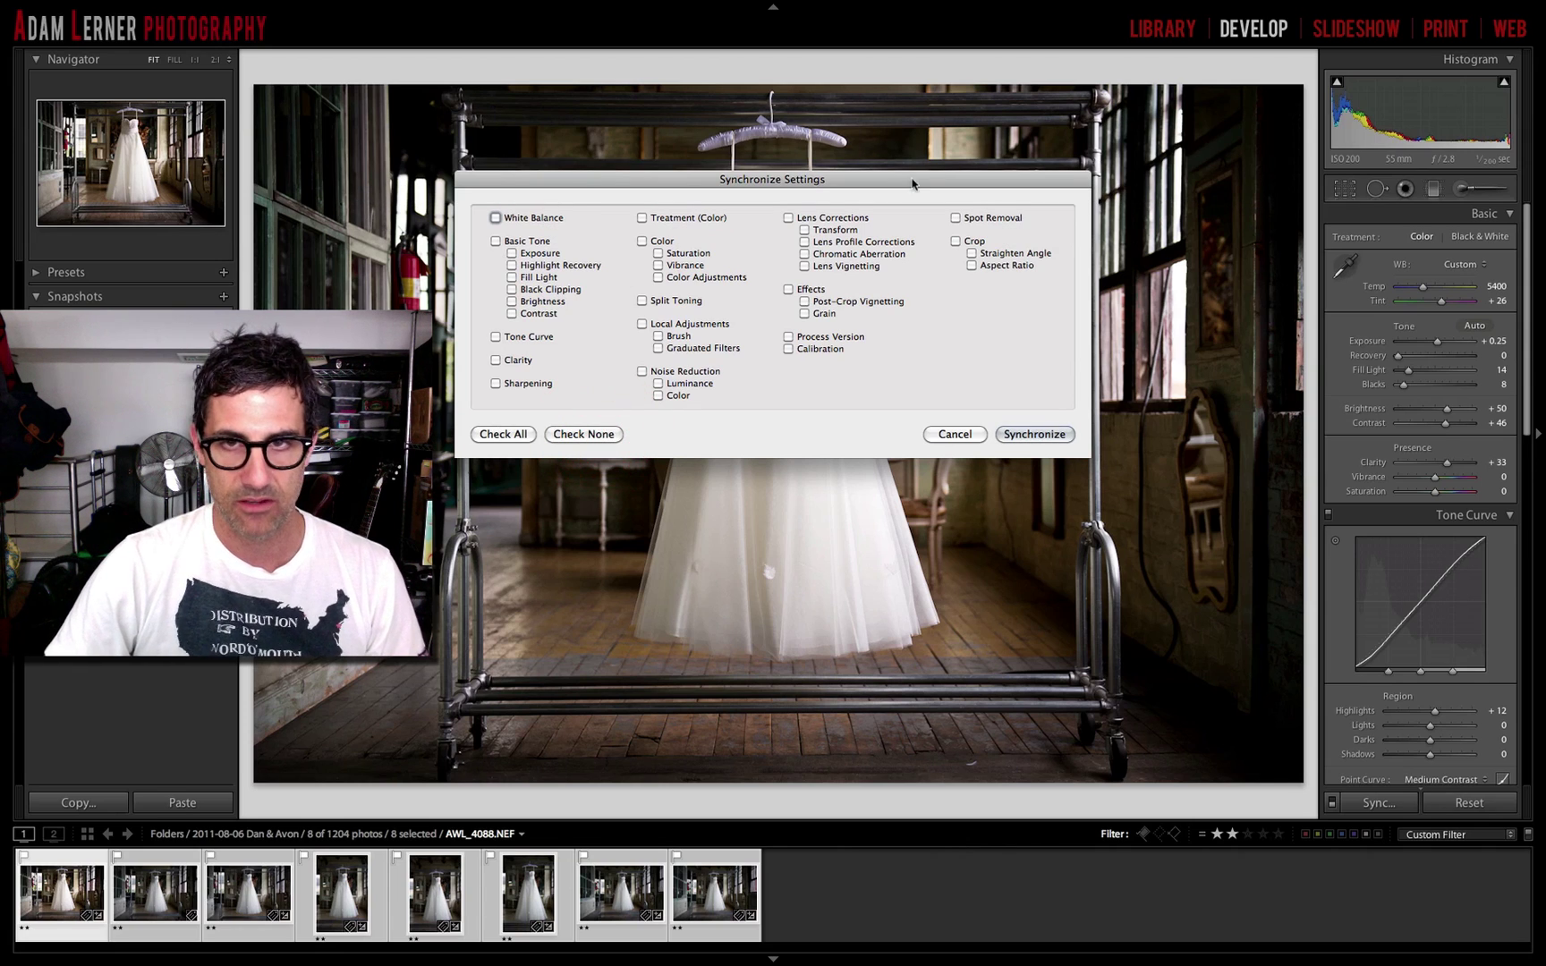
left_click(546, 218)
left_click(528, 242)
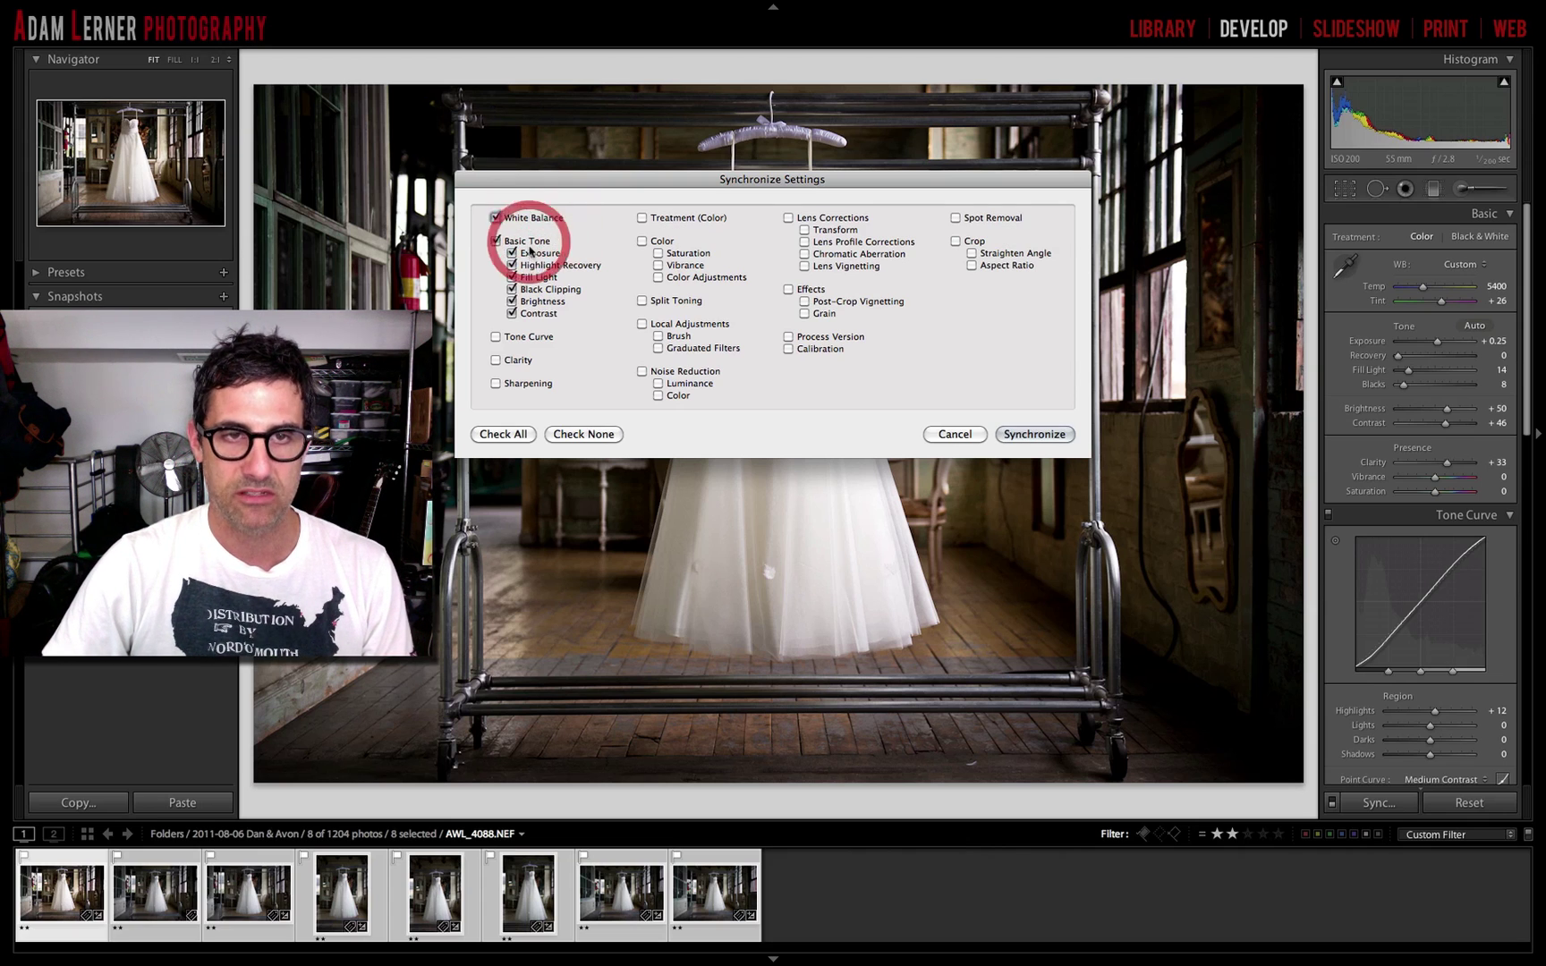
left_click(532, 337)
left_click(518, 362)
left_click(517, 384)
left_click(680, 218)
left_click(663, 241)
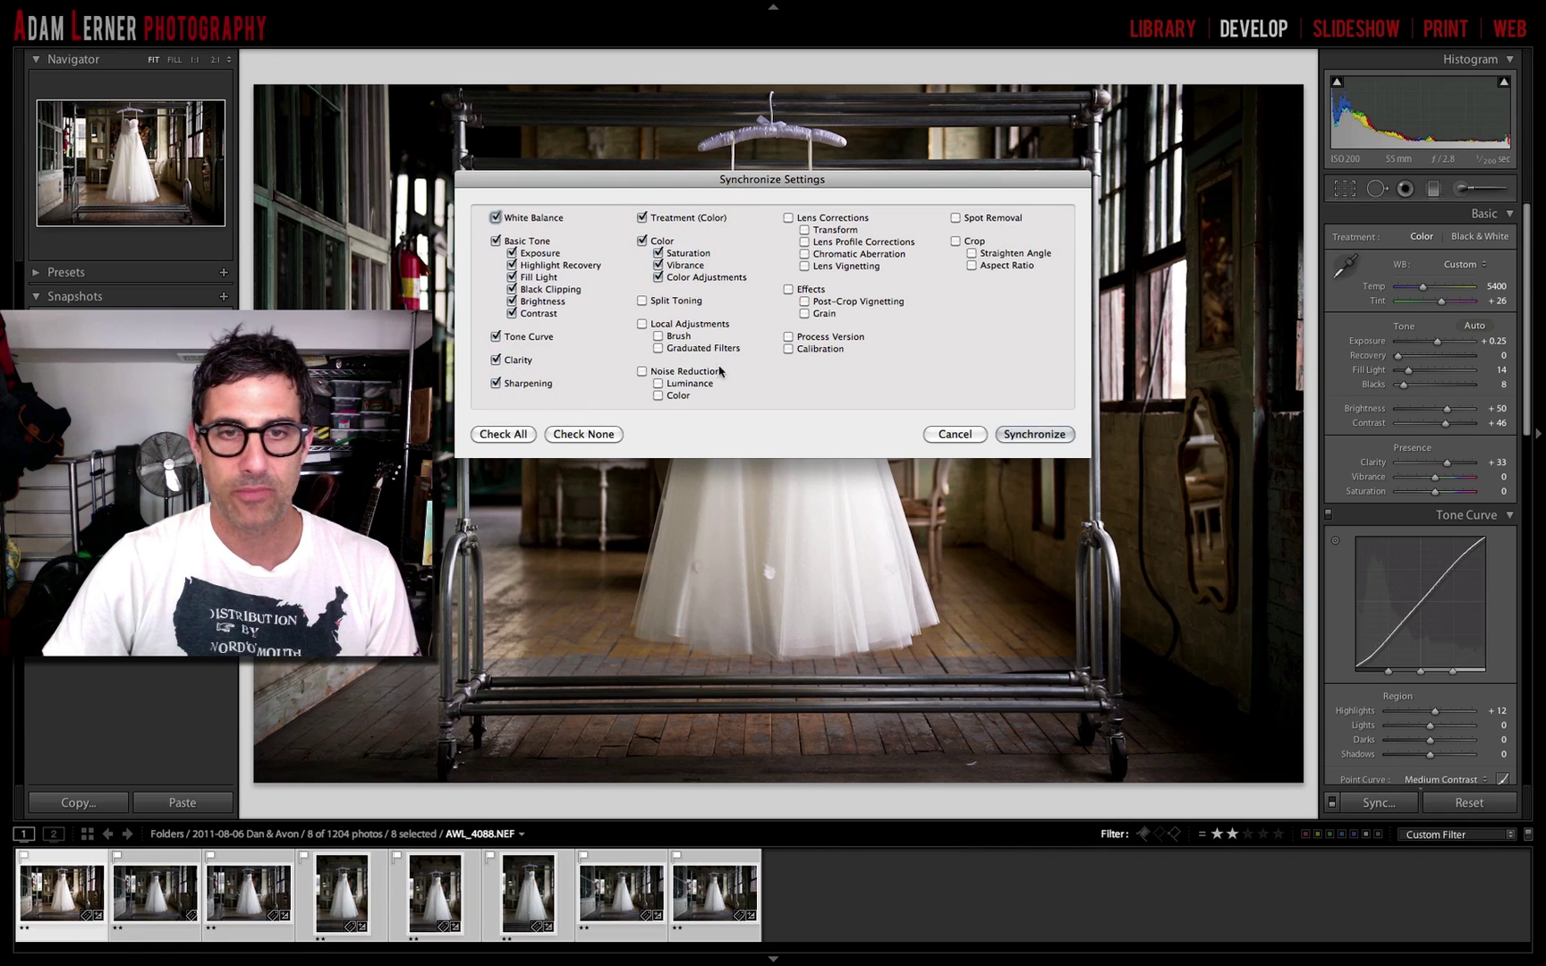
left_click(790, 289)
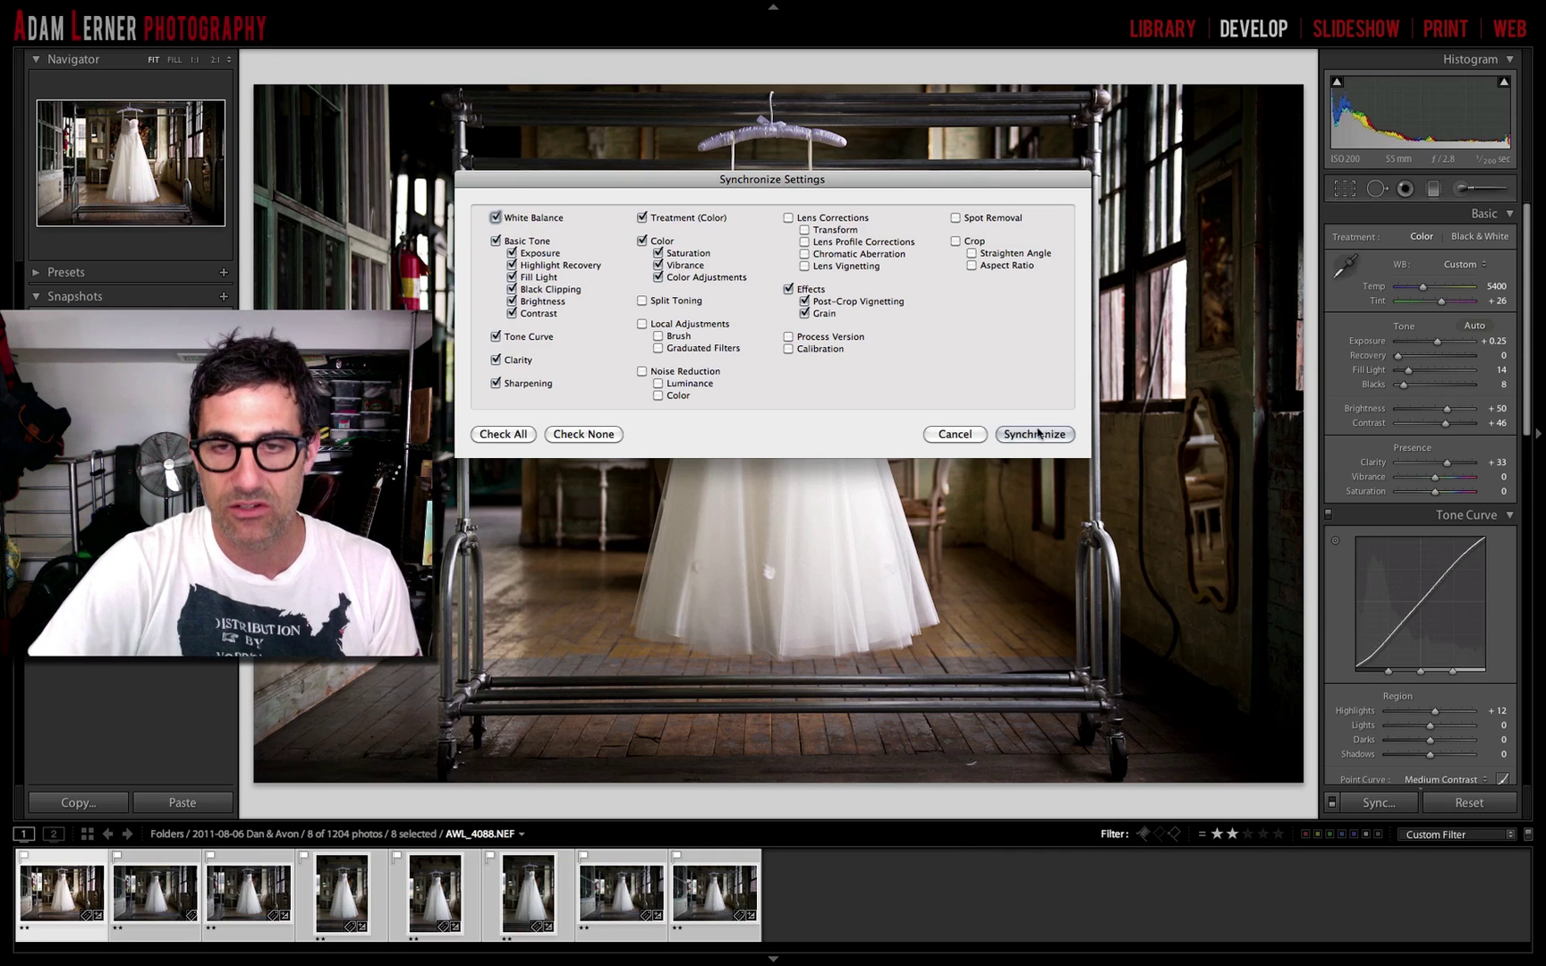
Synchronize the settings to all eight photos and compare the third photo with the first
left_click(1035, 434)
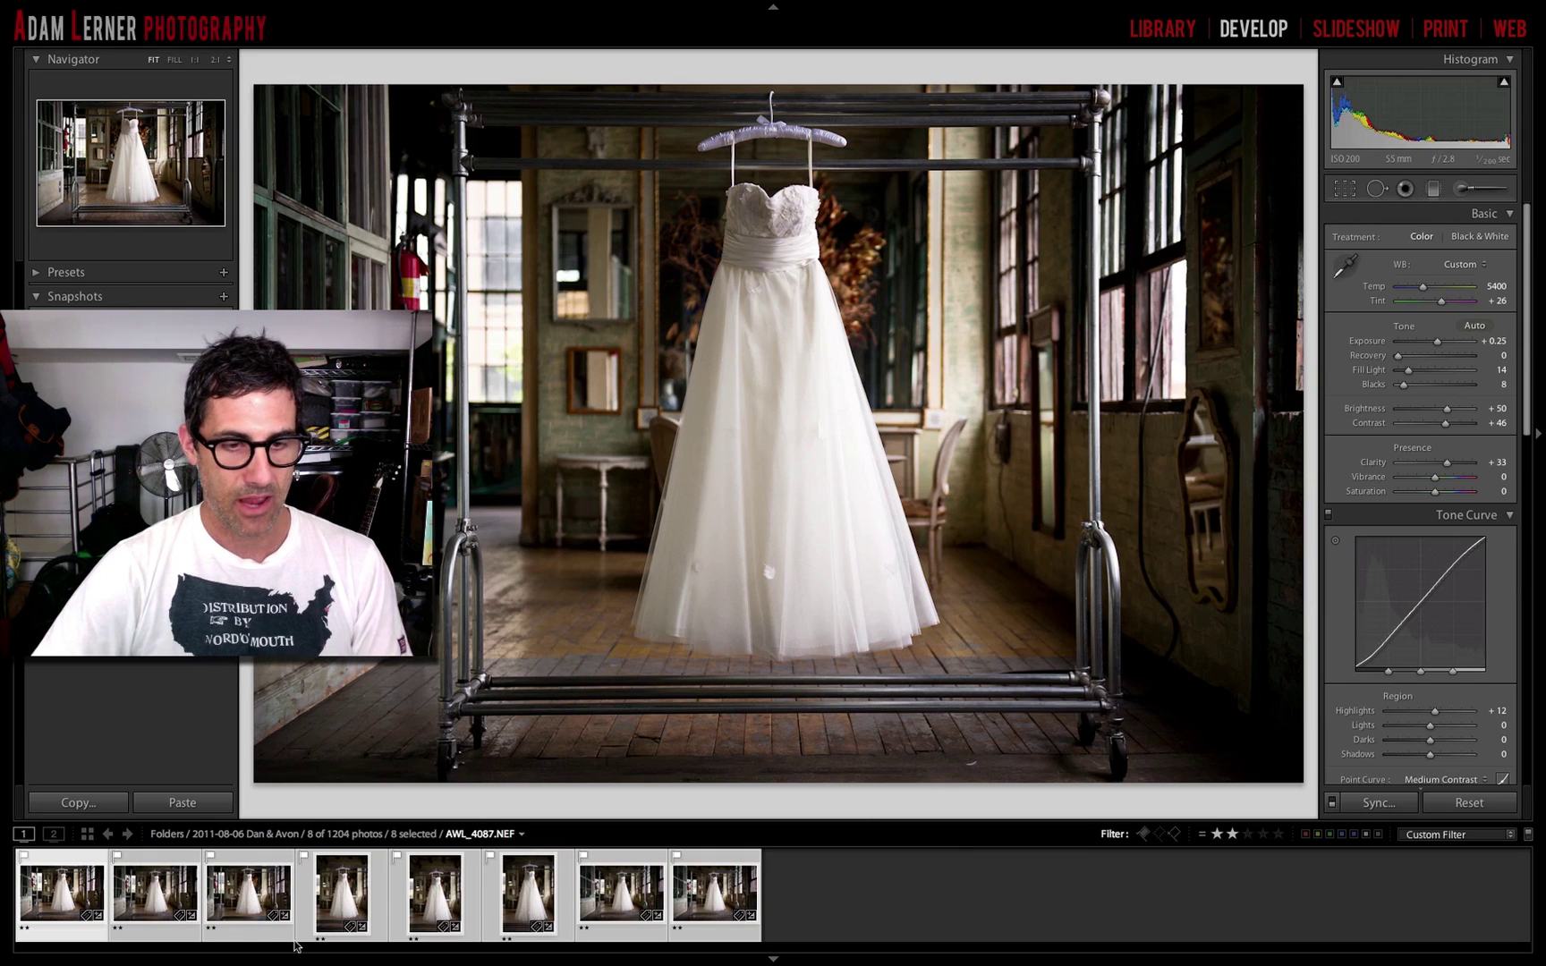
left_click(214, 914)
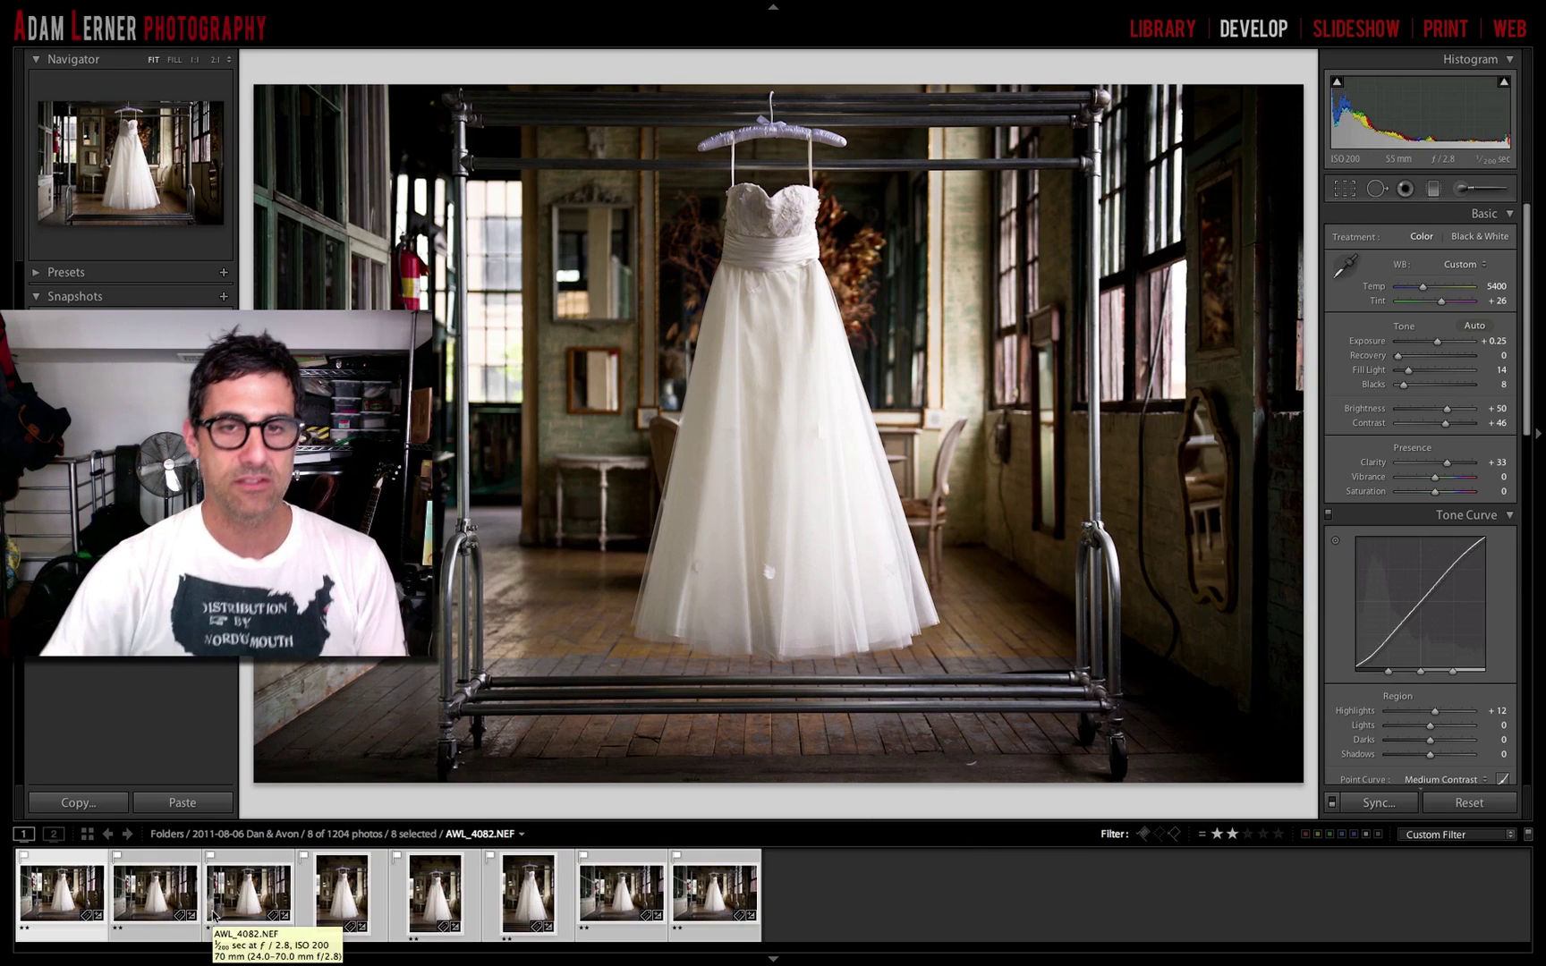
left_click(89, 897)
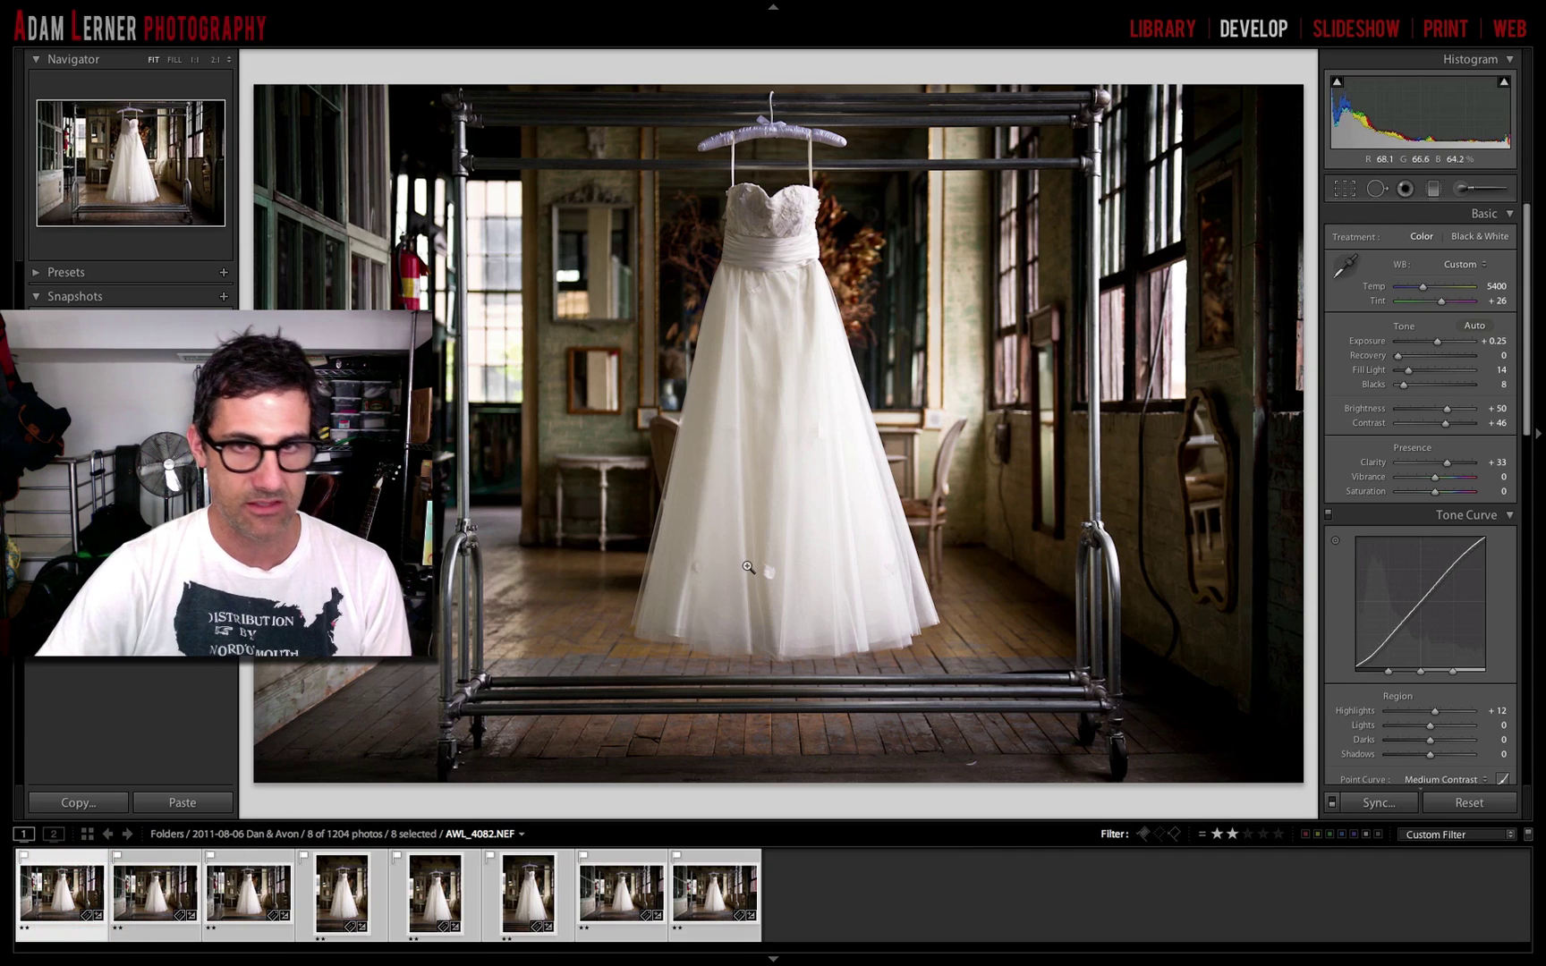
Step through the remaining photos, including portrait AWL_4084, confirming each carries the synced edits
key("Right")
key("Right")
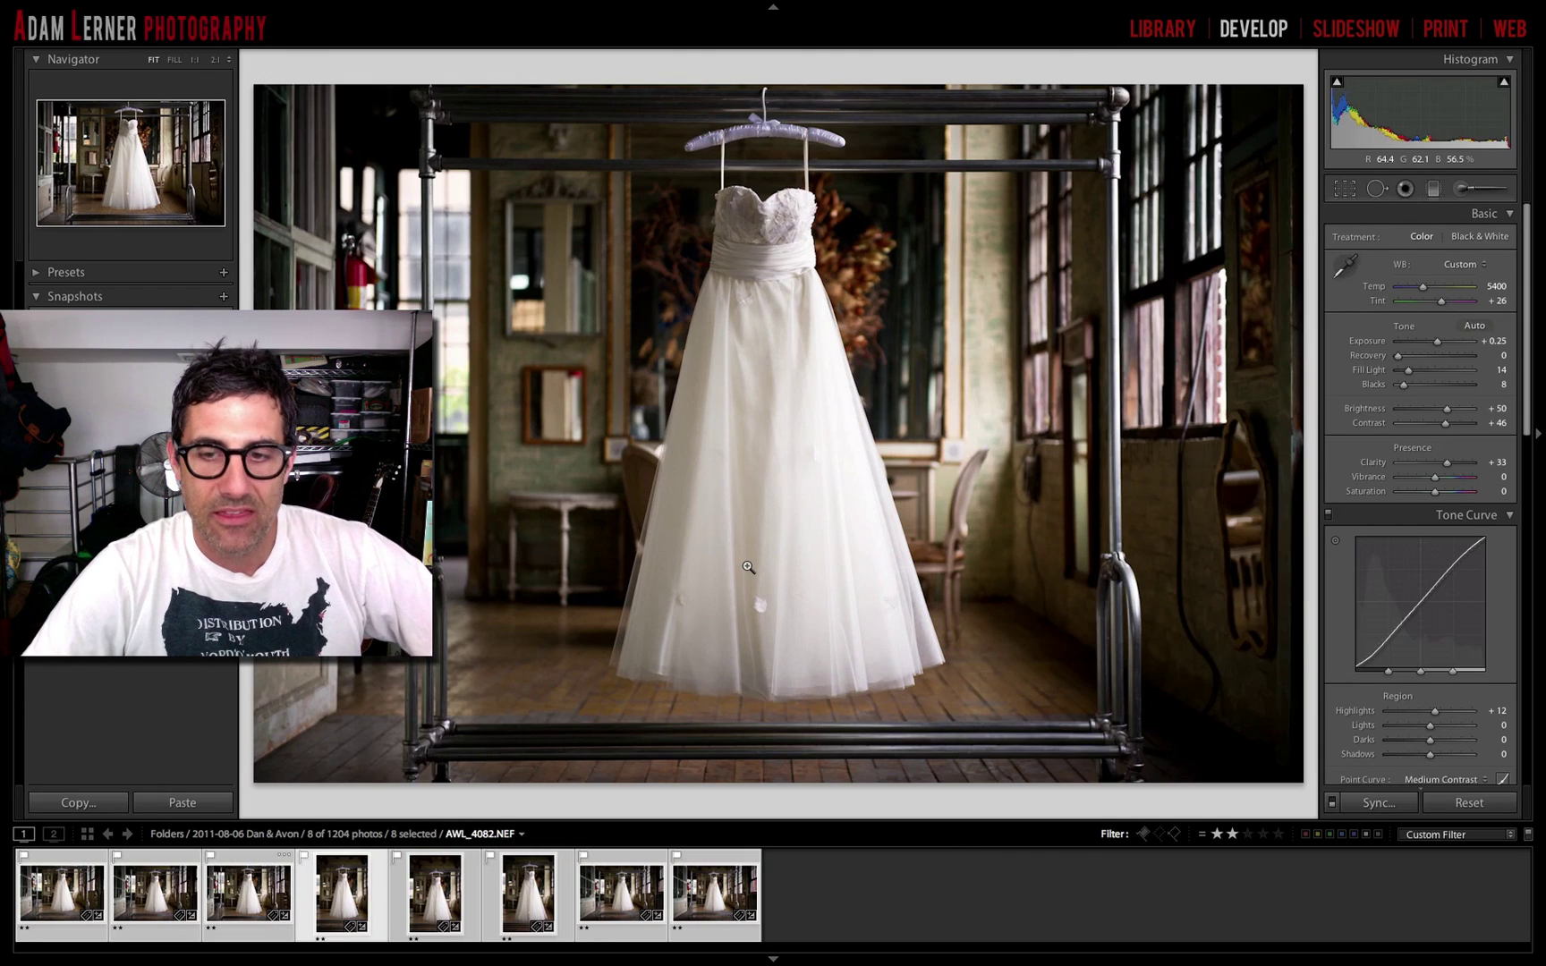
key("Right")
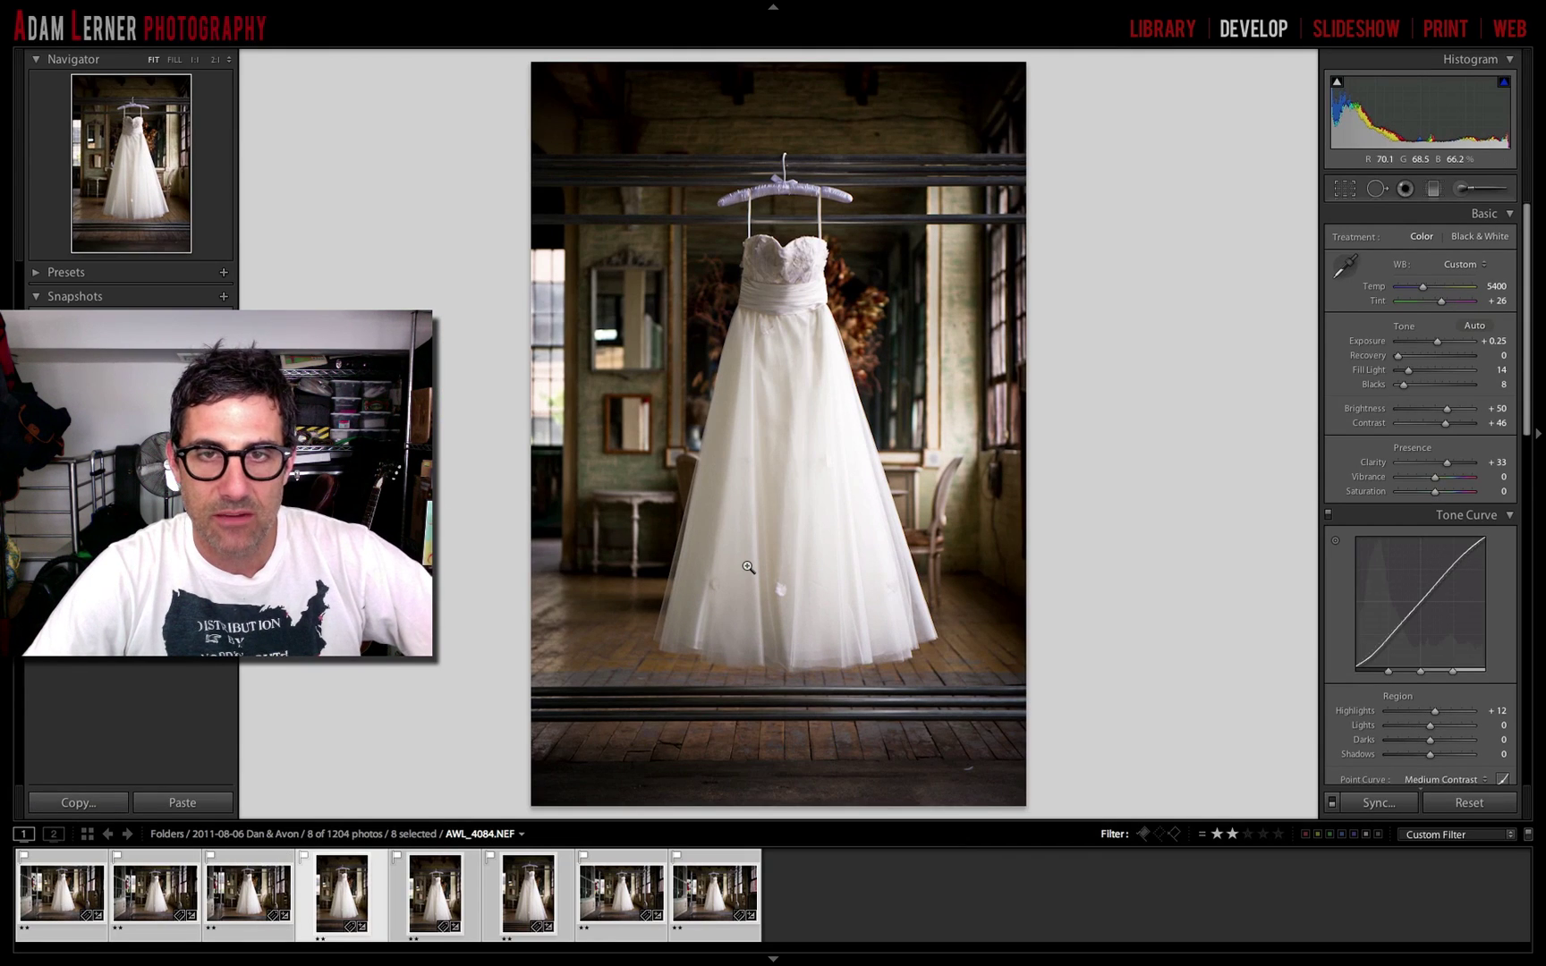
key("Right")
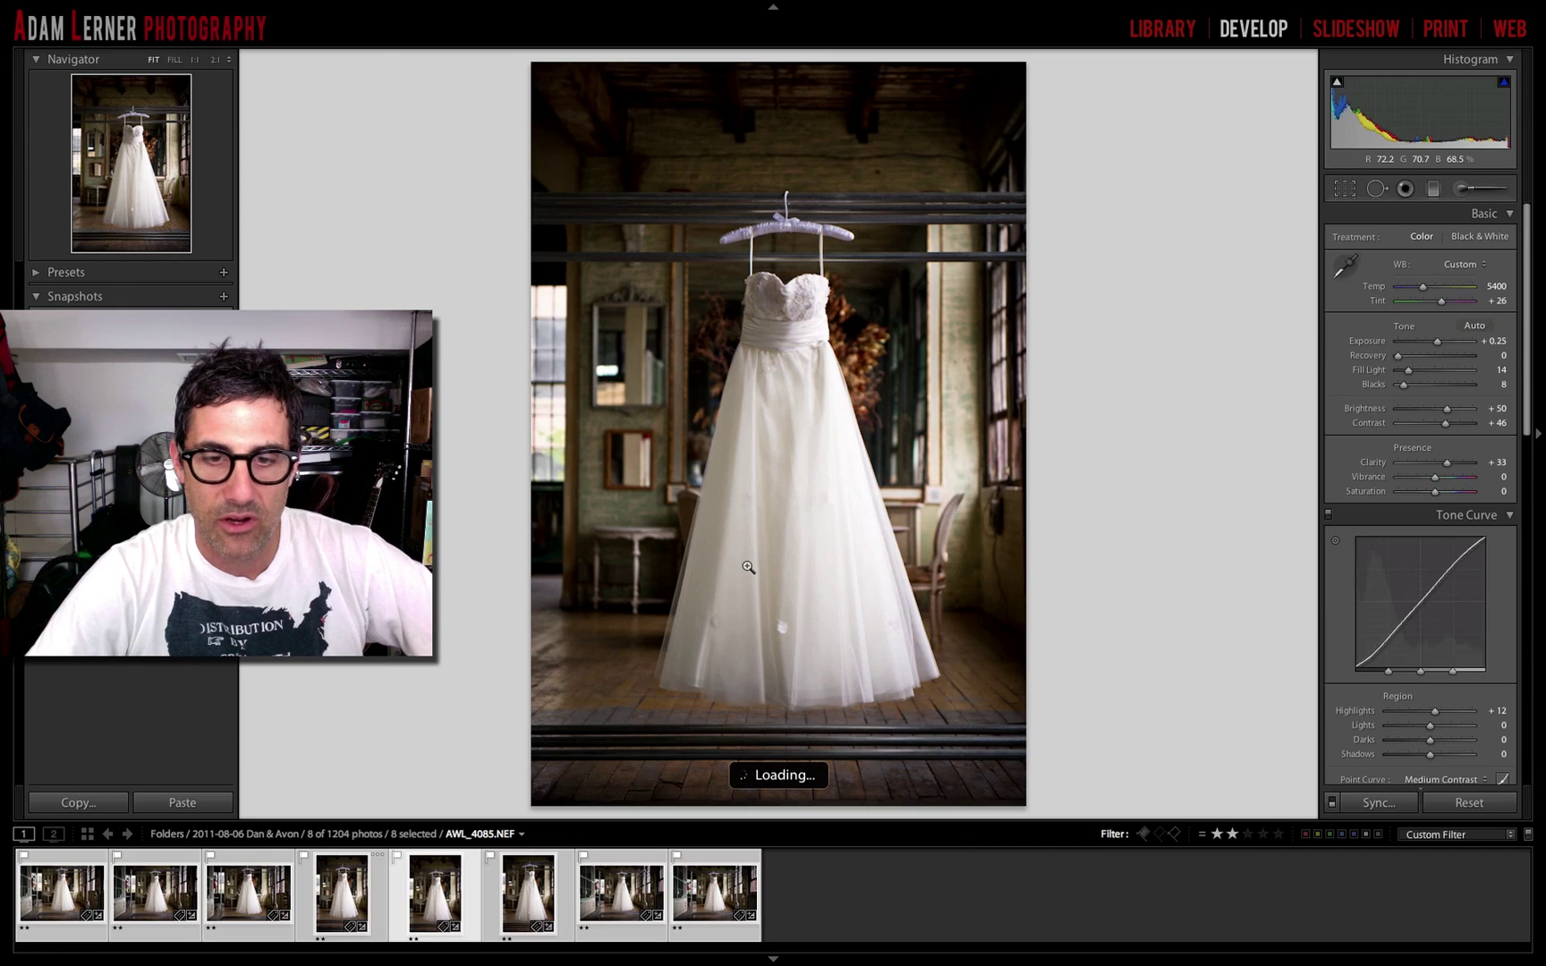
key("Right")
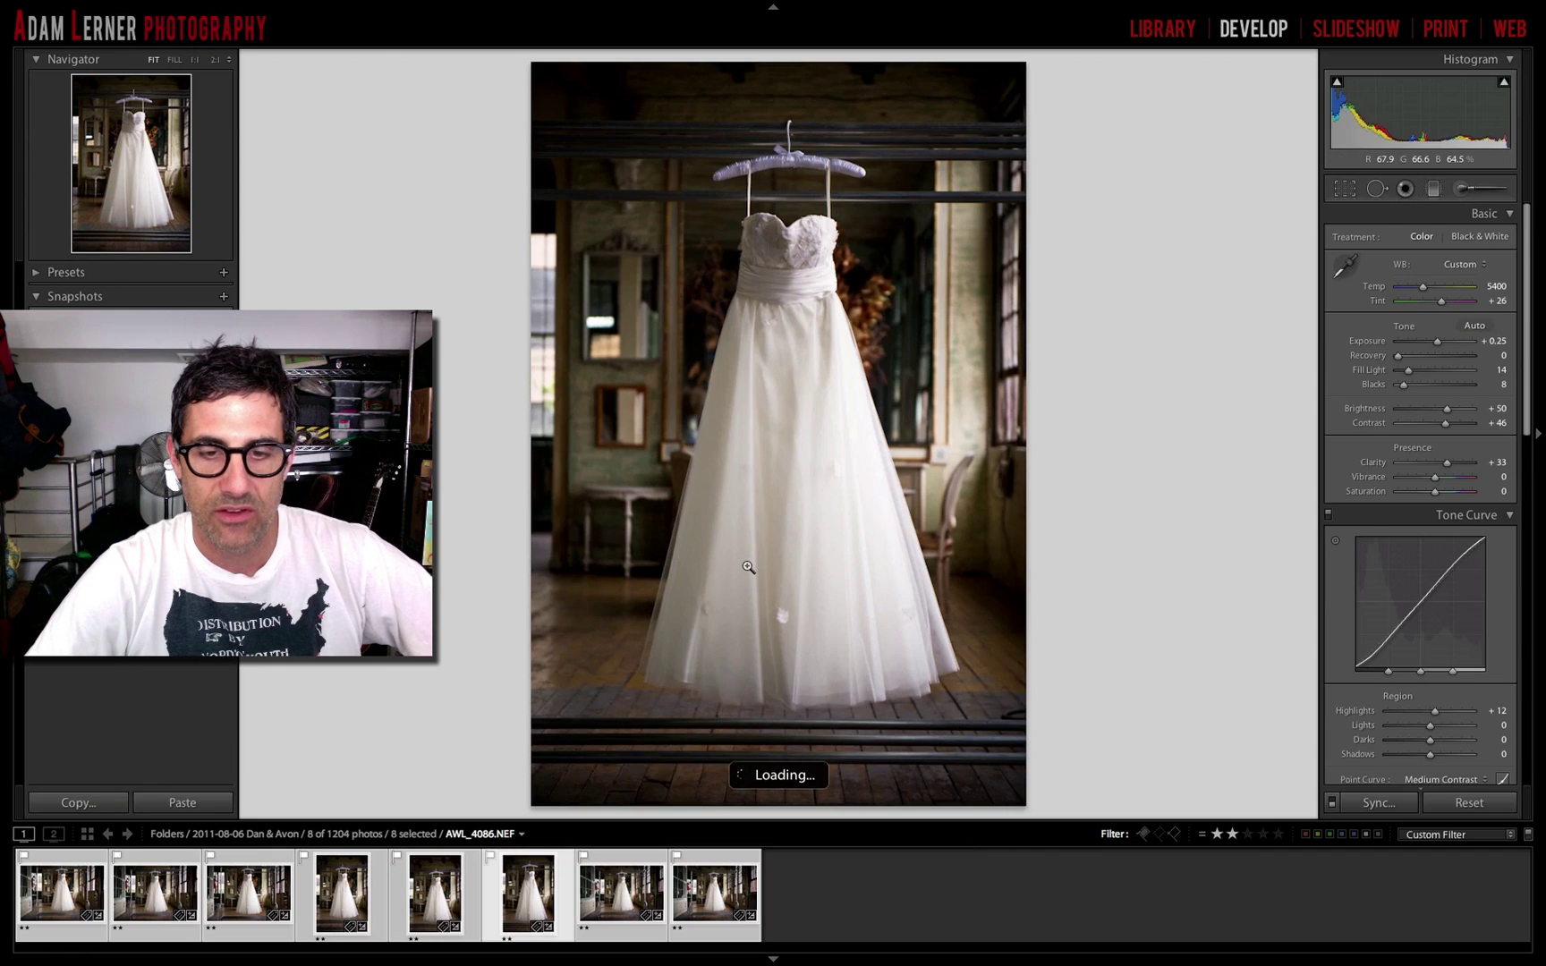
key("Right")
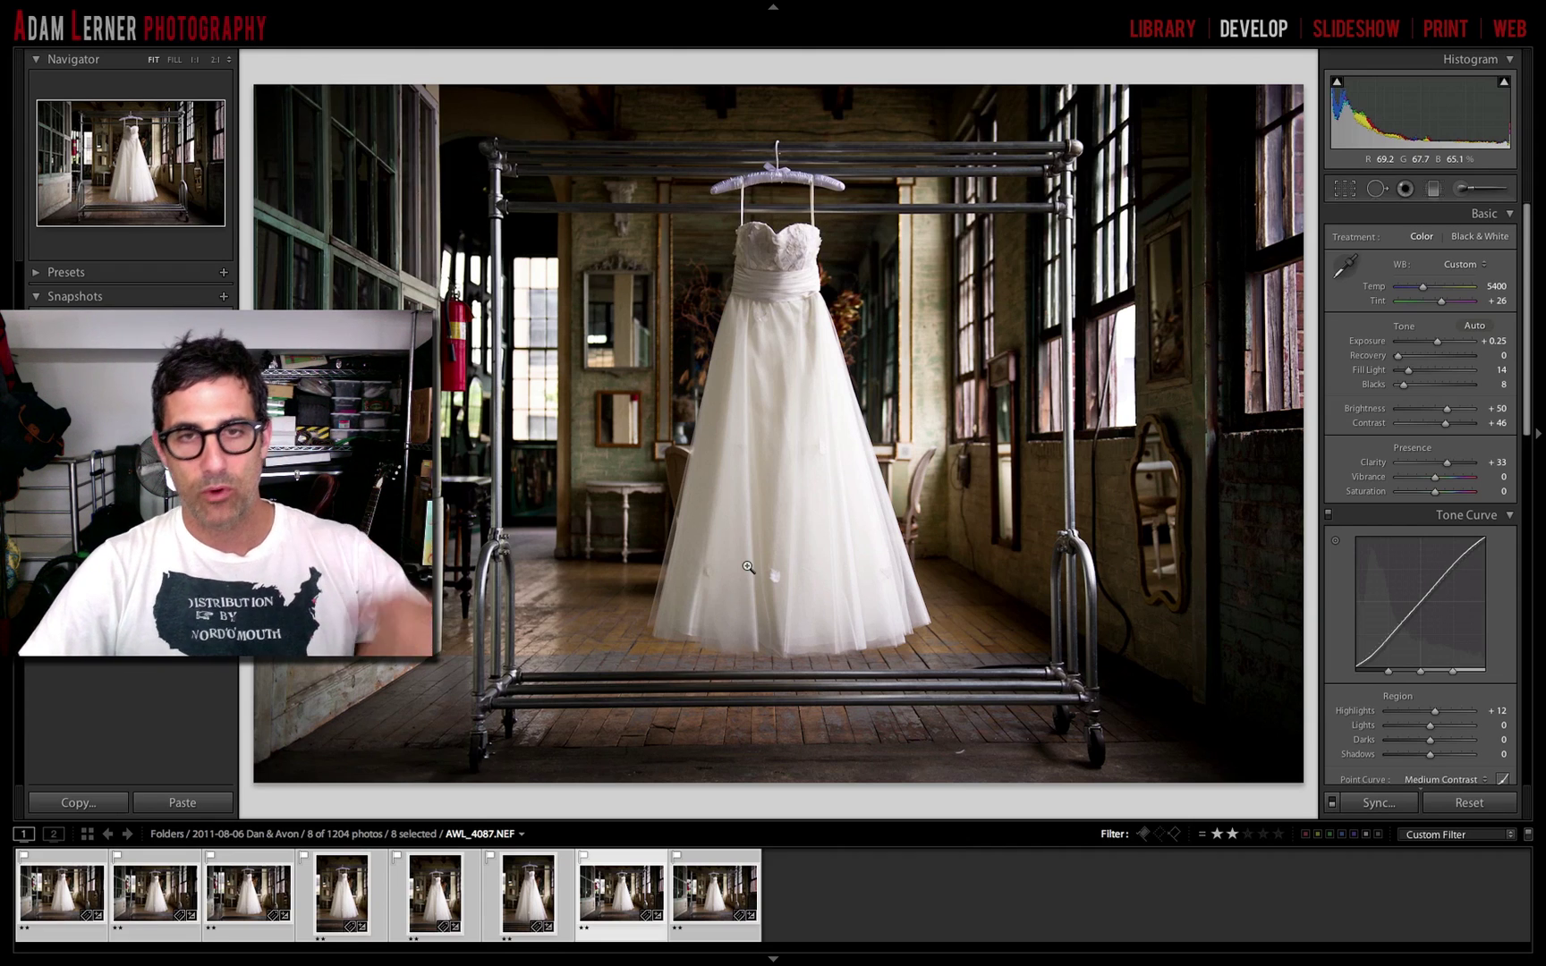
key("Right")
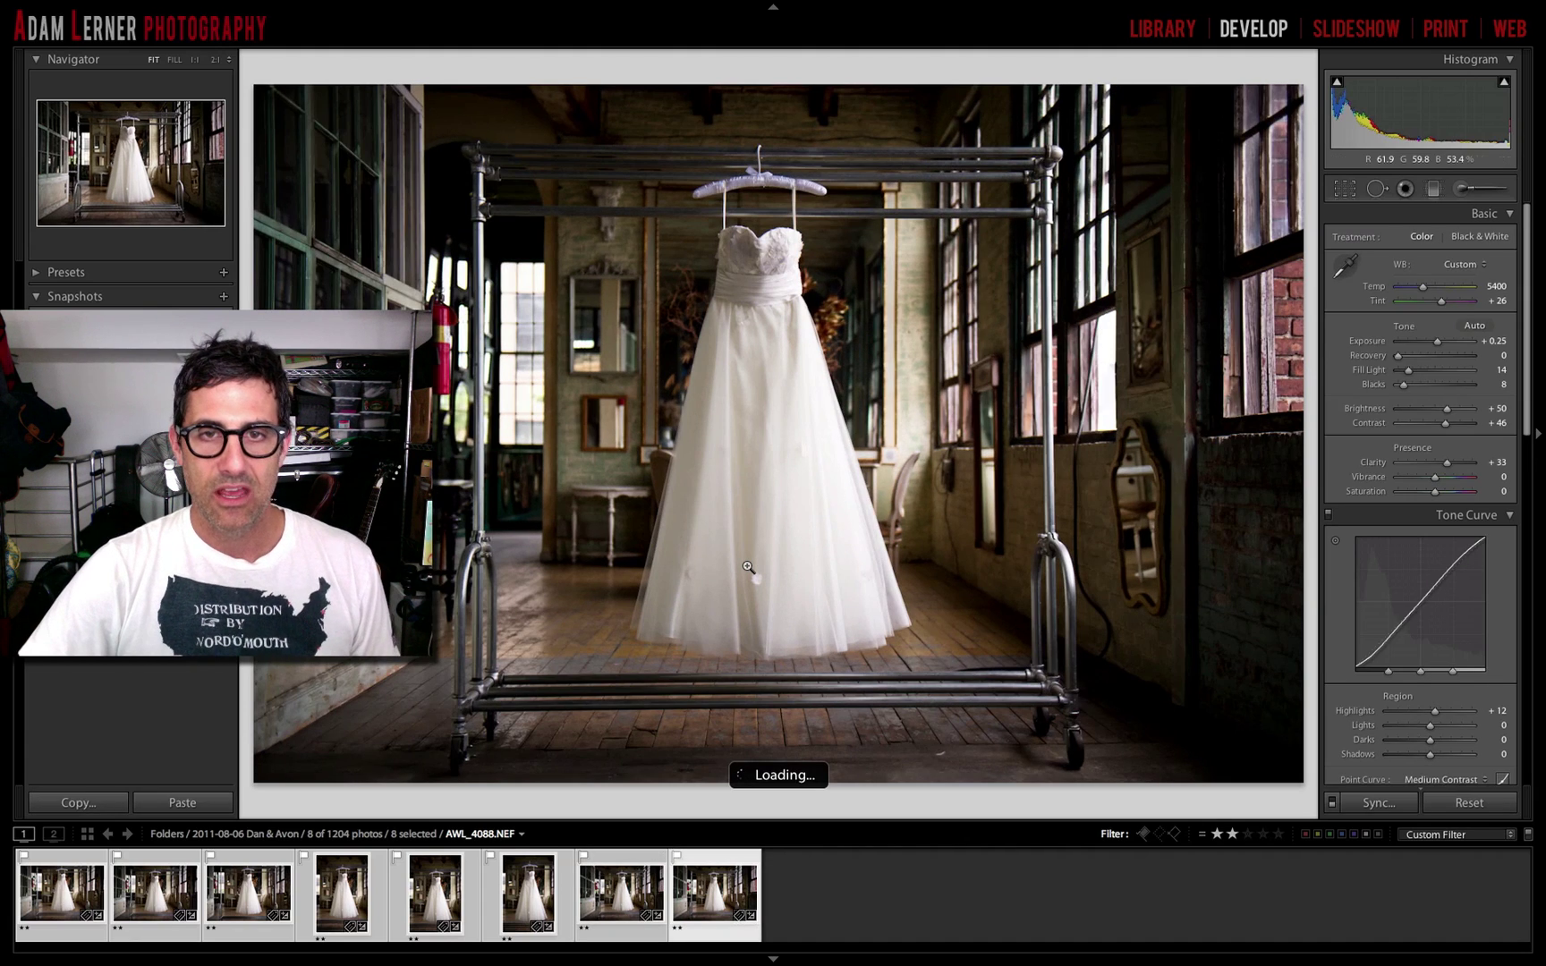